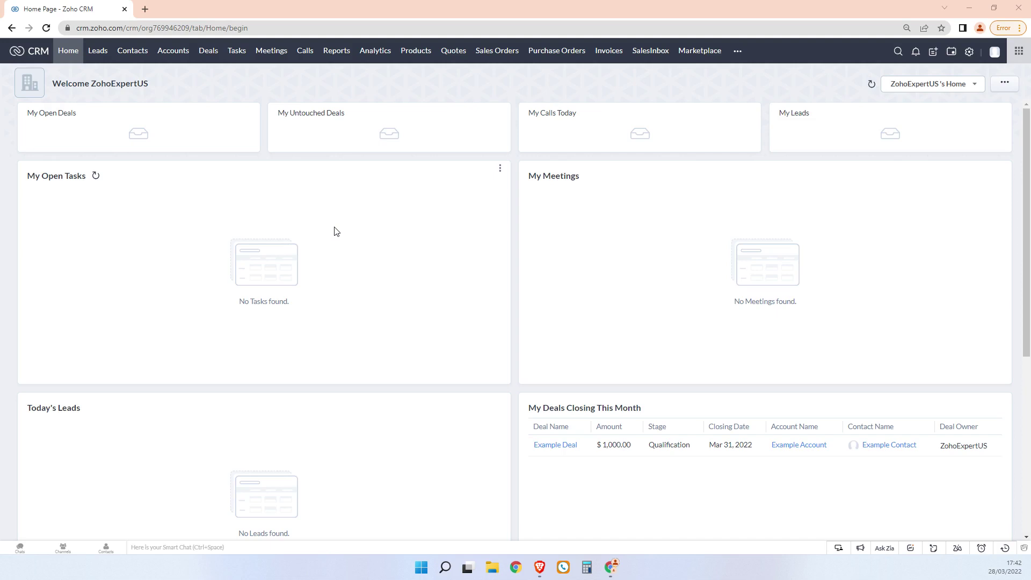
Open the Workflow Rules page from the Setup area's Automation section
left_click(969, 52)
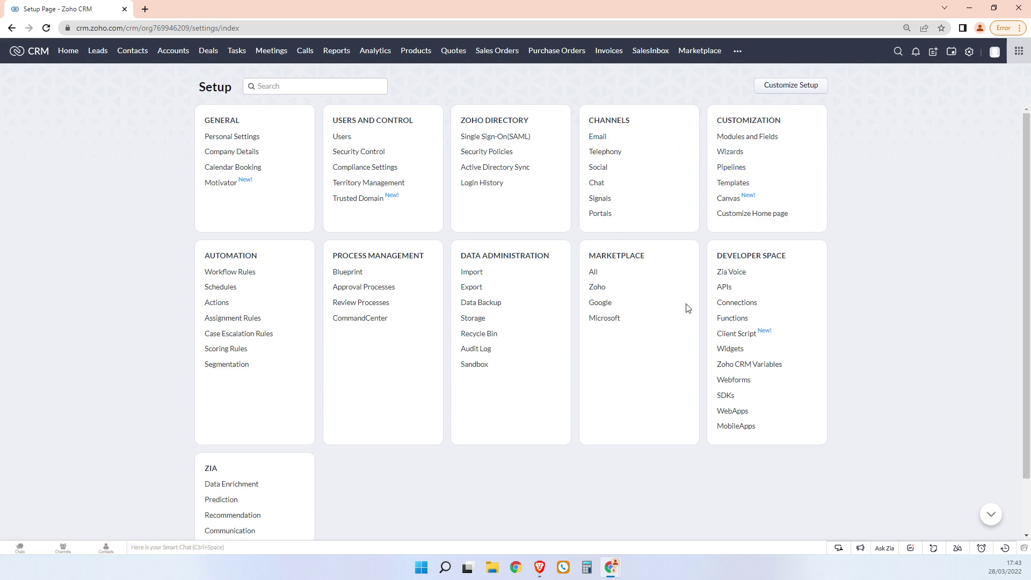
left_click(229, 272)
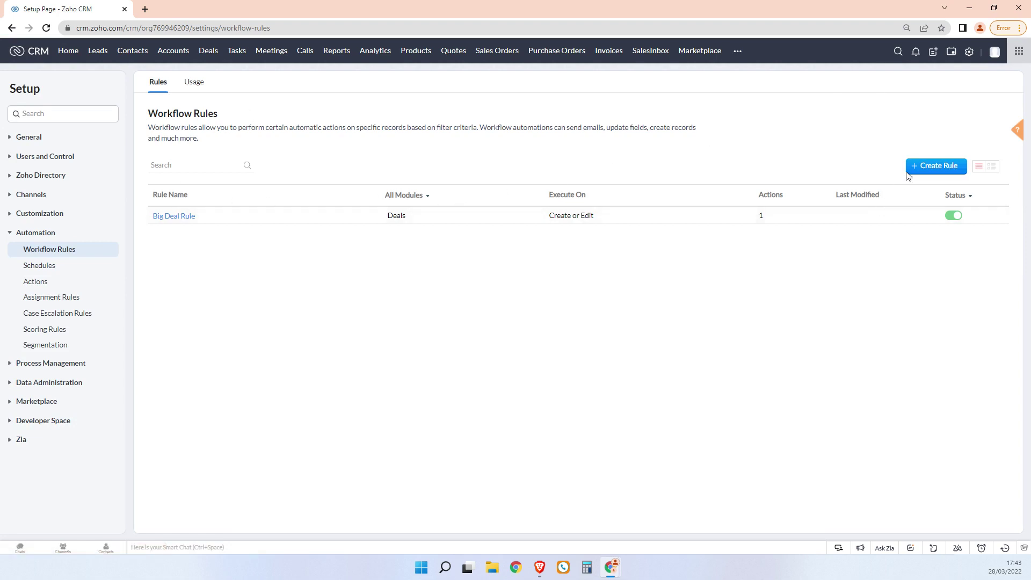
Create a workflow rule named ZE_Test_Email for the Emails module and continue to the builder
left_click(933, 165)
left_click(480, 93)
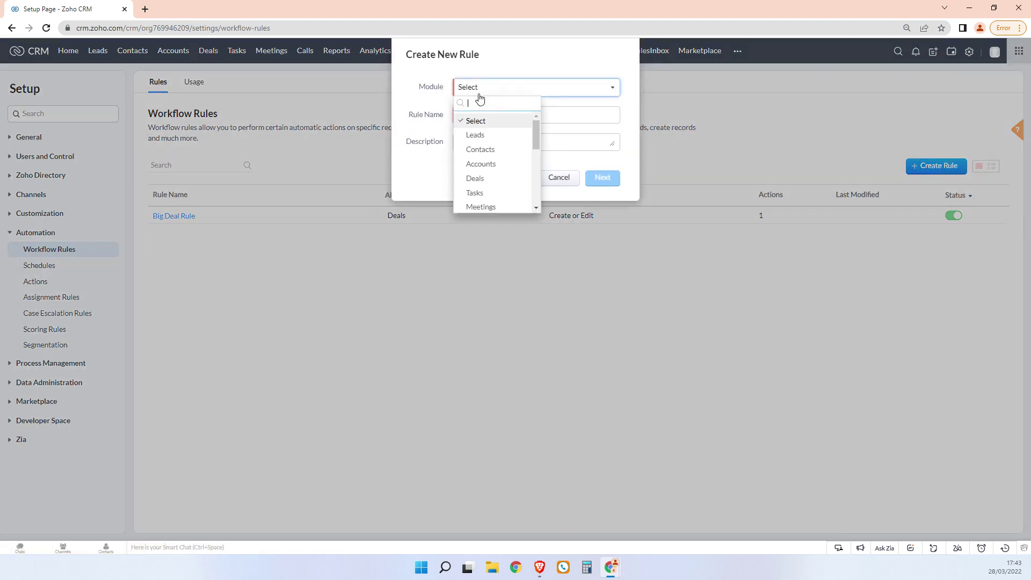
scroll(485, 172, "down", 5)
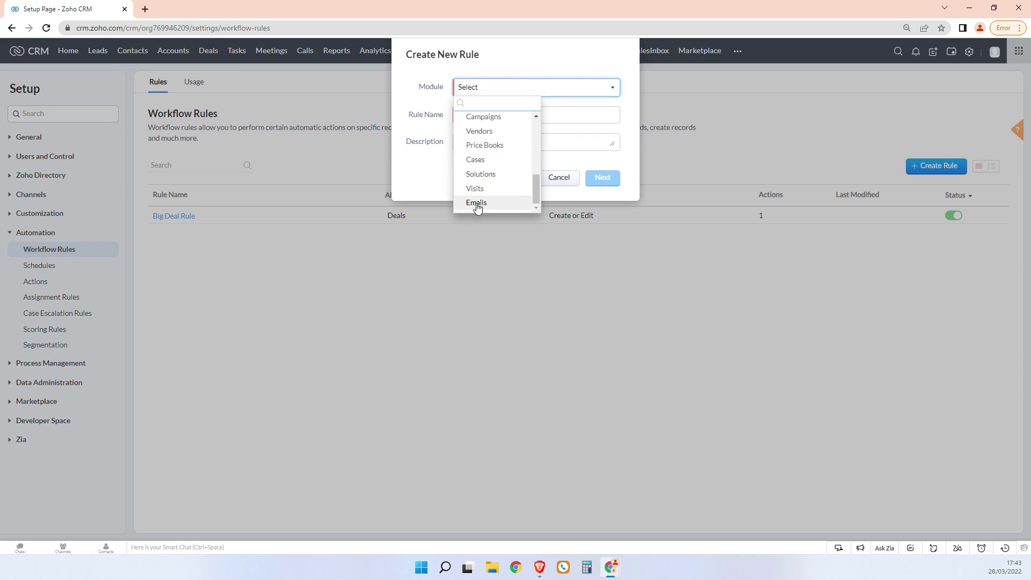
left_click(478, 204)
left_click(493, 117)
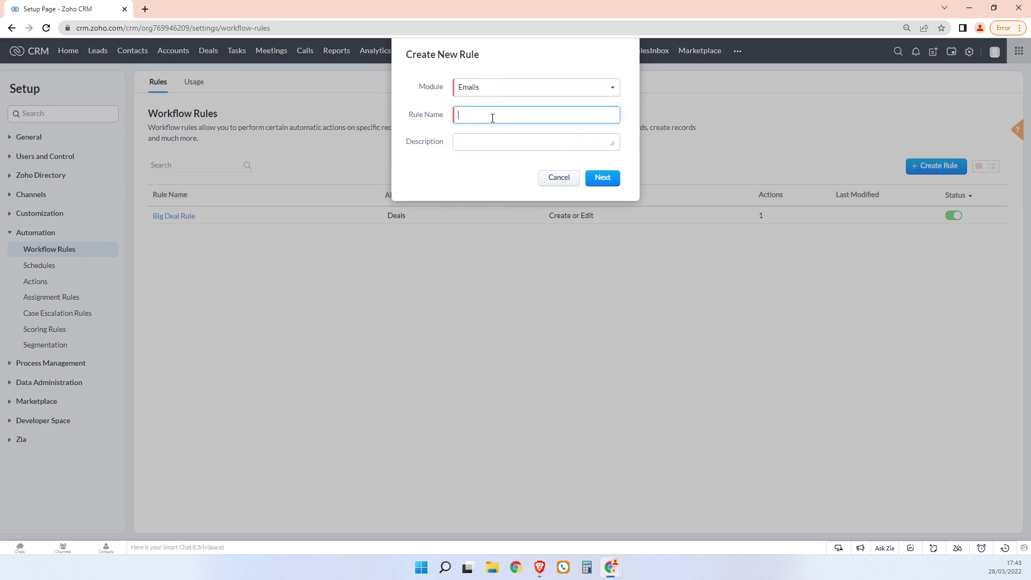
type("ZE_Test_Email")
left_click(603, 177)
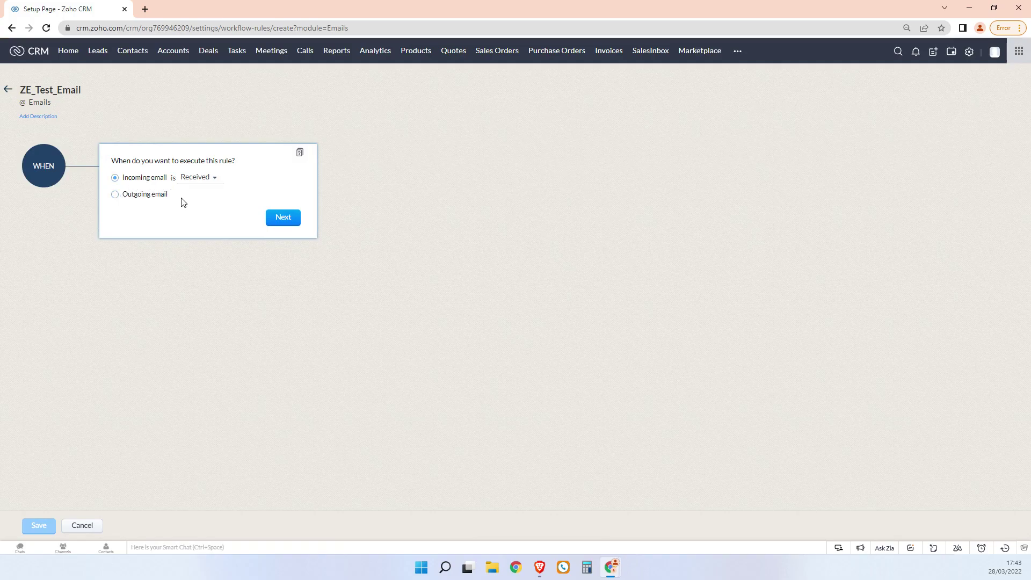
Trigger the rule on an outgoing email left Unreplied for 30 days
left_click(115, 193)
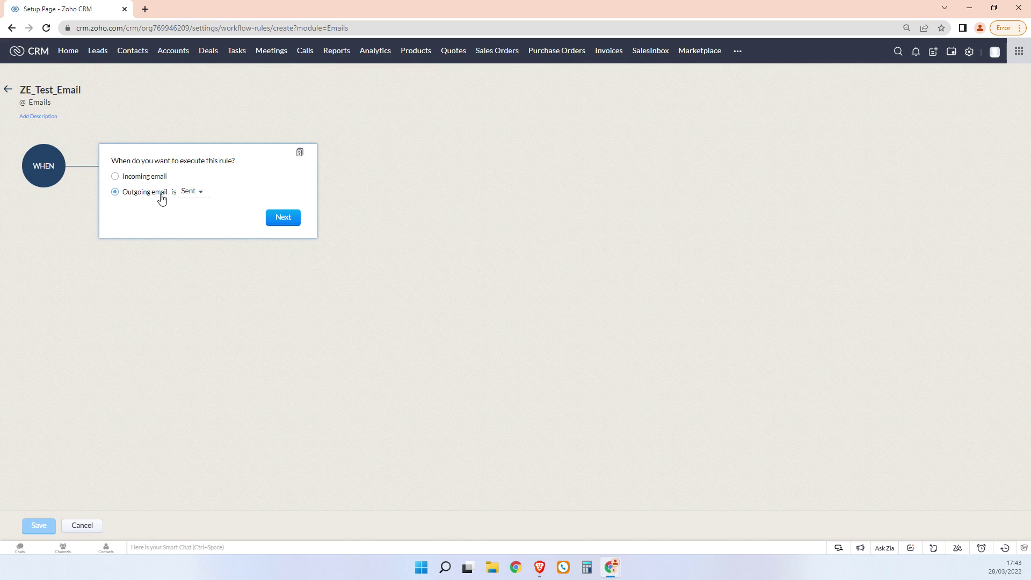
left_click(190, 194)
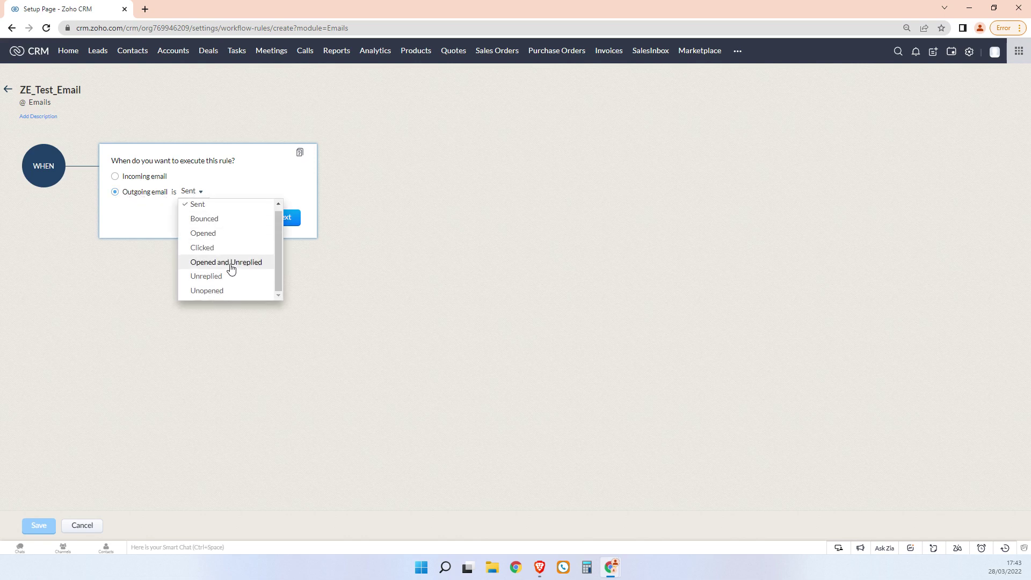
left_click(221, 277)
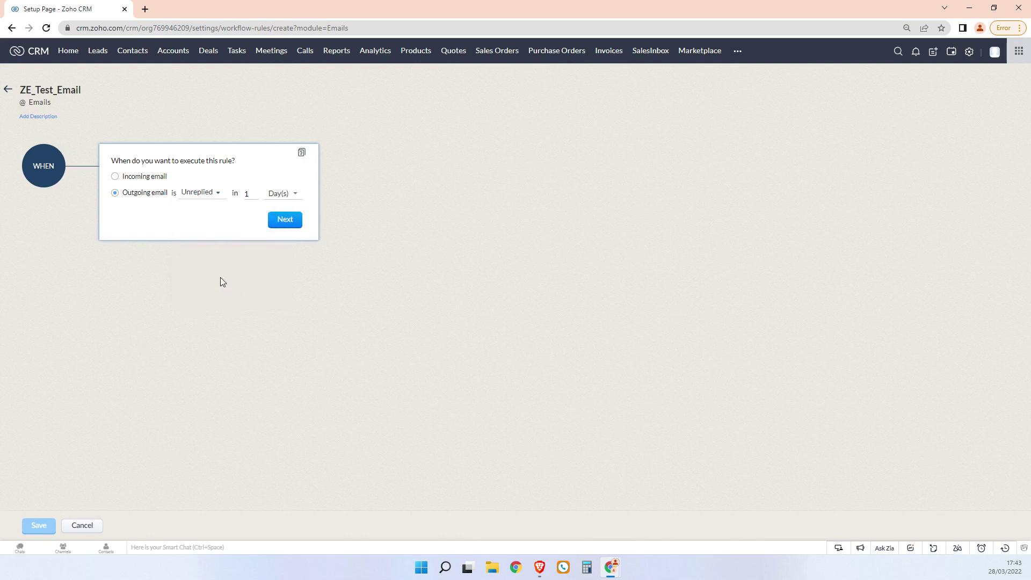
double_click(248, 194)
type("30")
left_click(280, 222)
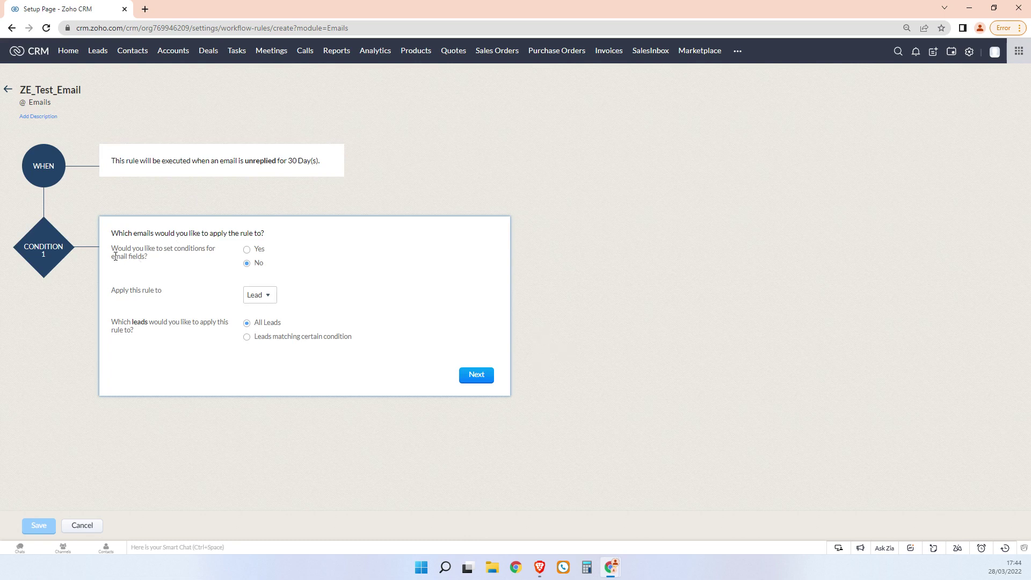
Apply the rule to All Contacts instead of leads and proceed to actions
left_click(267, 296)
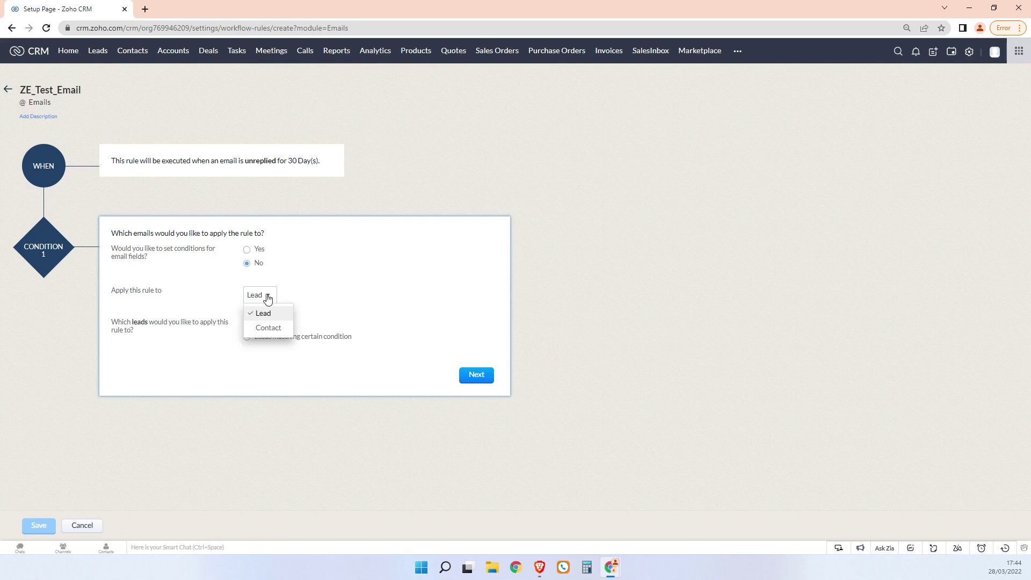
left_click(274, 328)
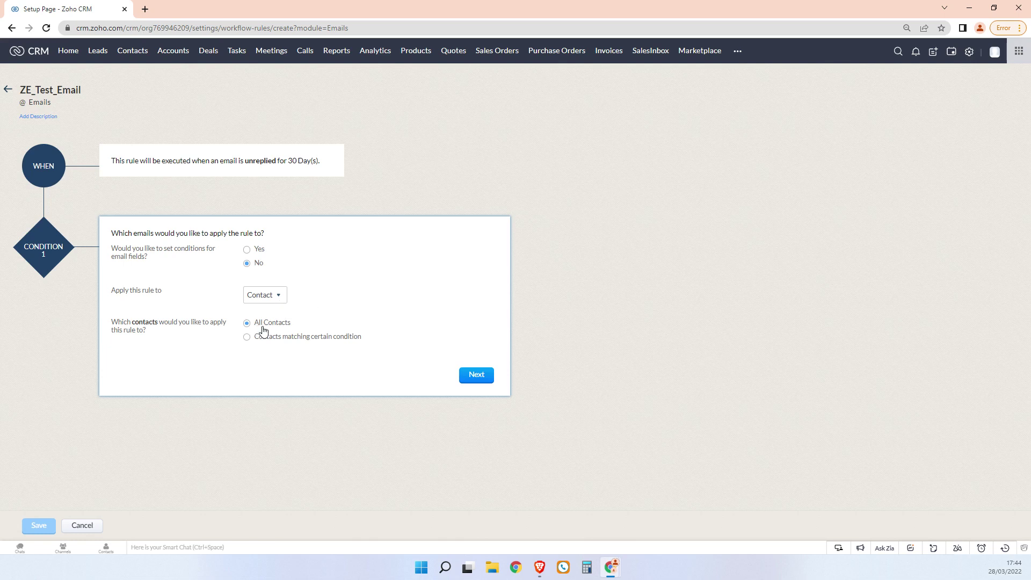
left_click(474, 377)
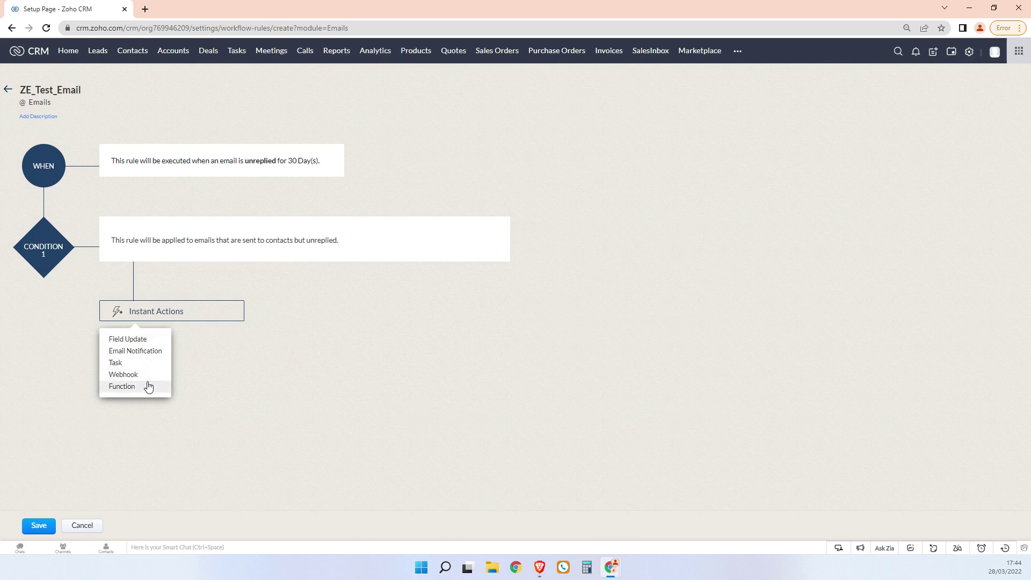
Add a '30-day follow up email (unresponded)' notification to contact Email, Secondary Email and an extra address
left_click(150, 351)
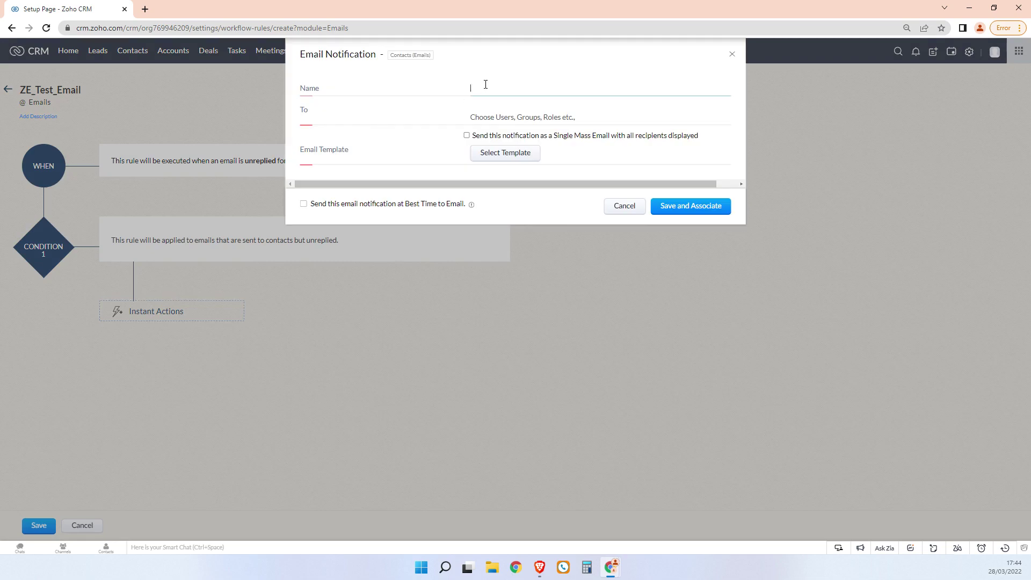
type("30-day follow up email (unresponded)")
left_click(520, 122)
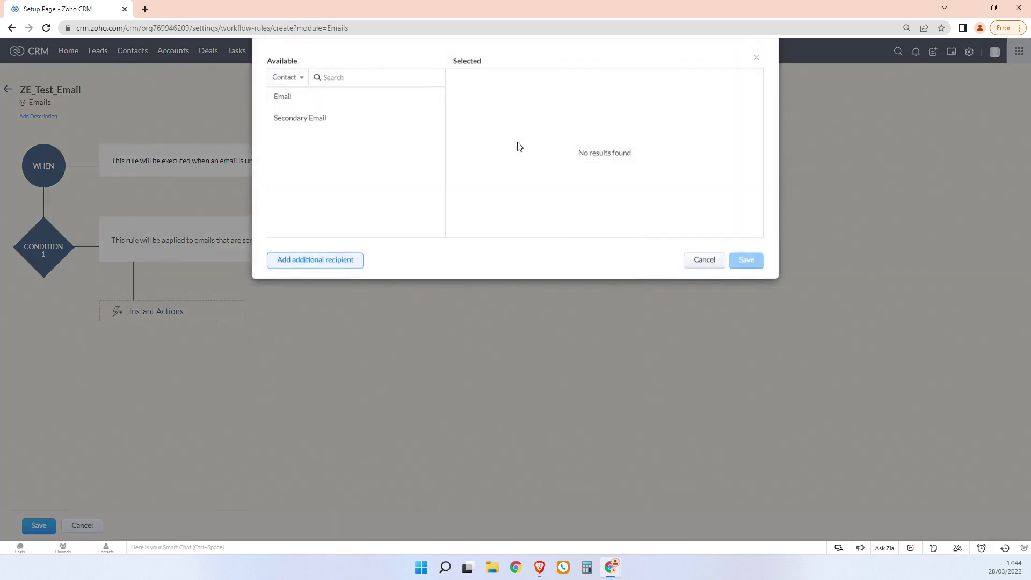
left_click(421, 100)
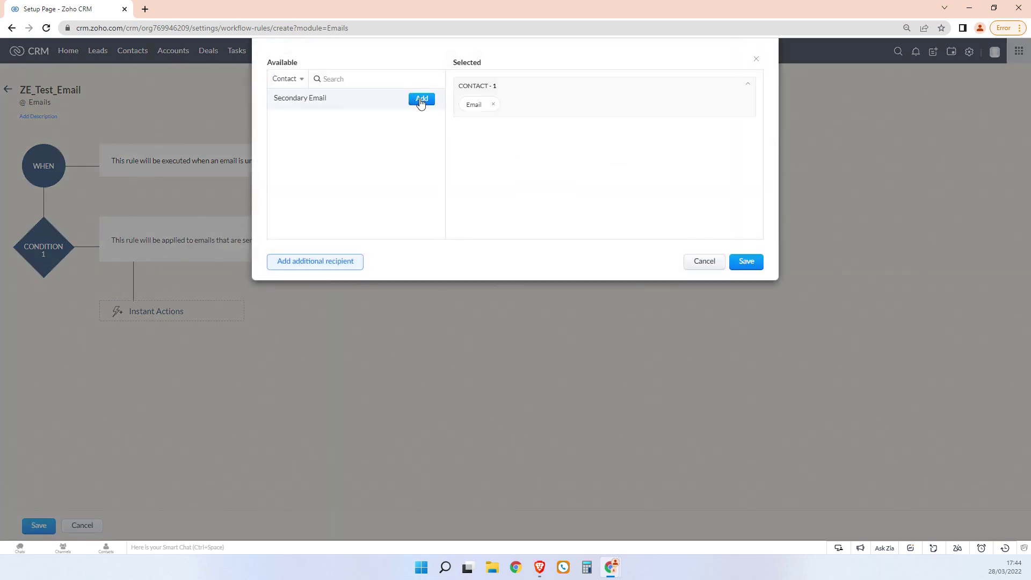
left_click(421, 99)
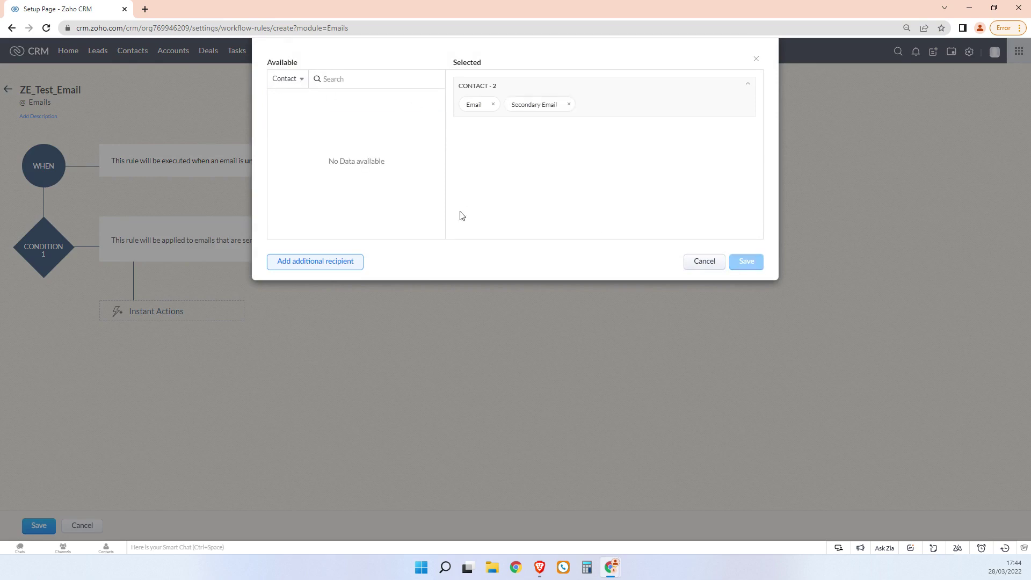
left_click(323, 266)
key("Return")
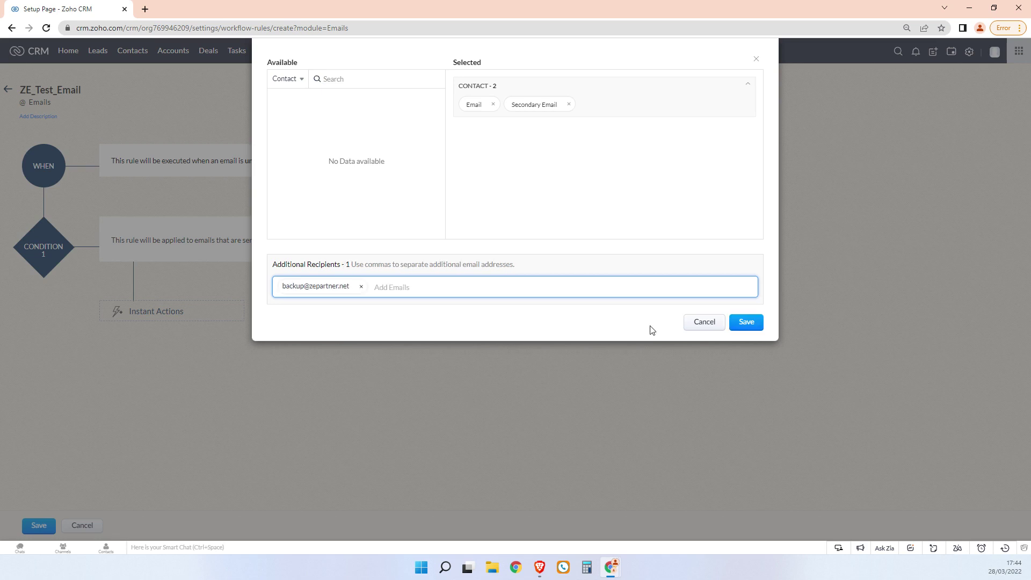
left_click(746, 322)
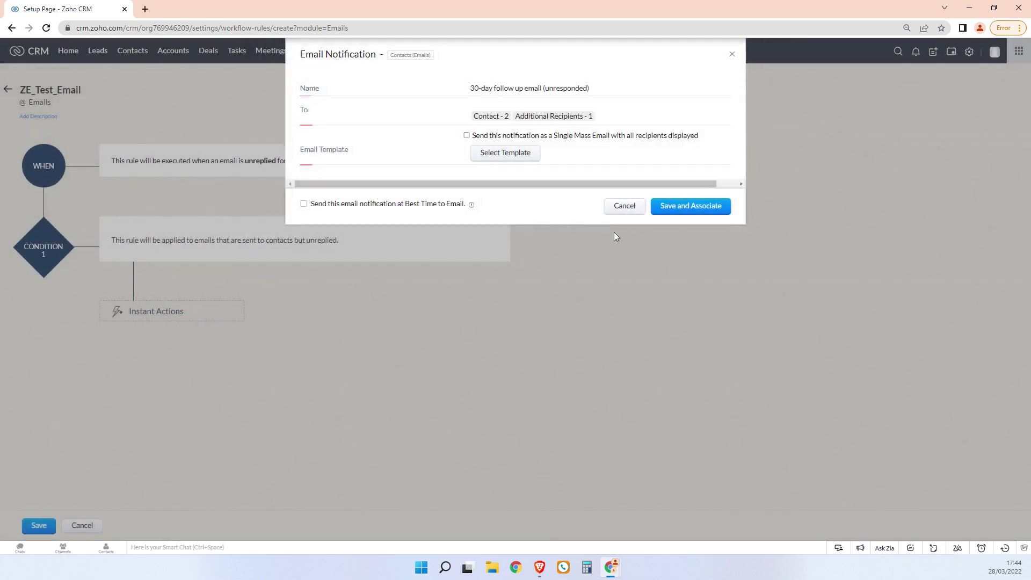
left_click(509, 153)
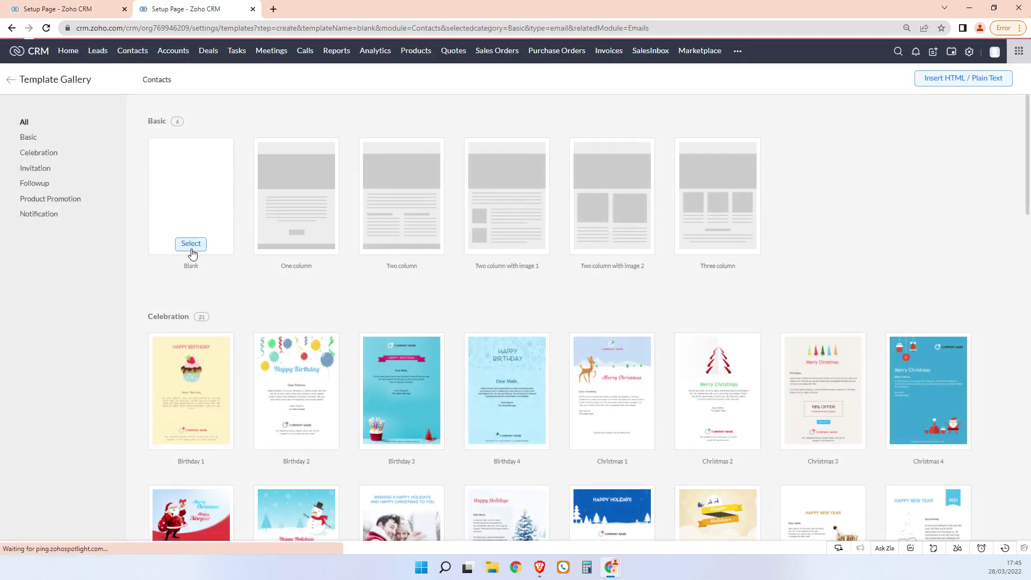
Start a blank template named 'Email Follow-up Auto' with subject 'Just following up on my prevoiious email'
left_click(192, 246)
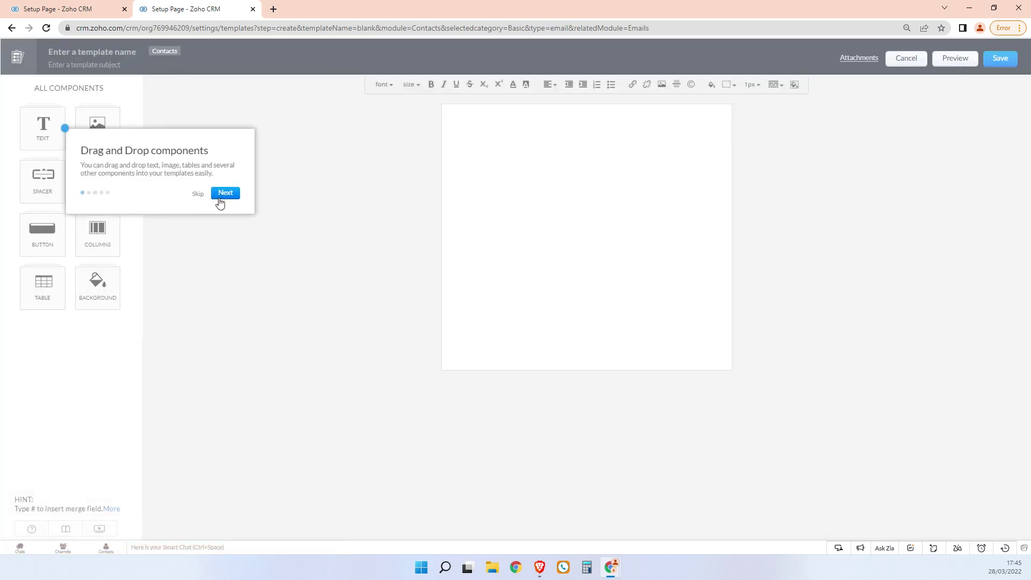
left_click(198, 194)
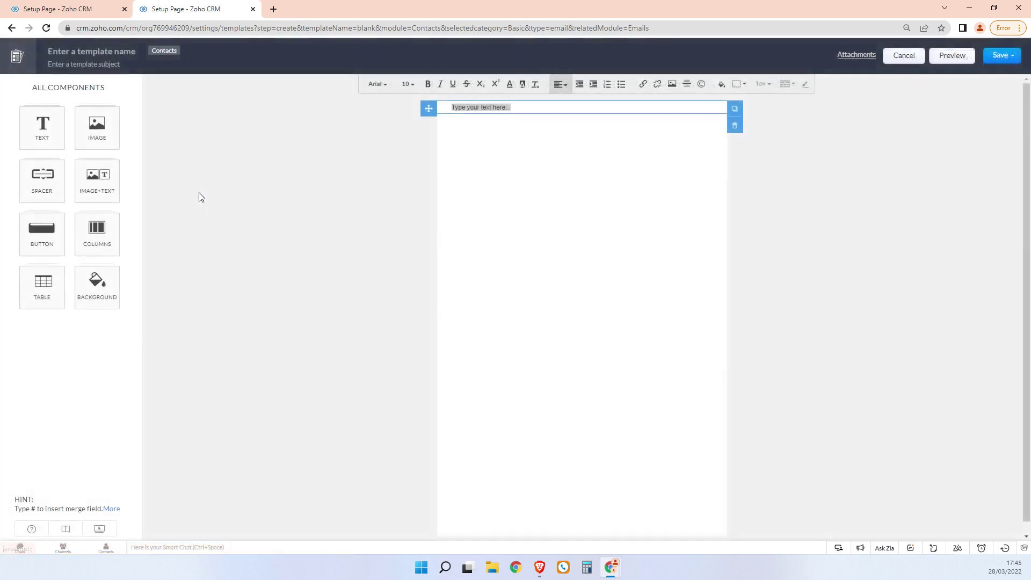
left_click(72, 51)
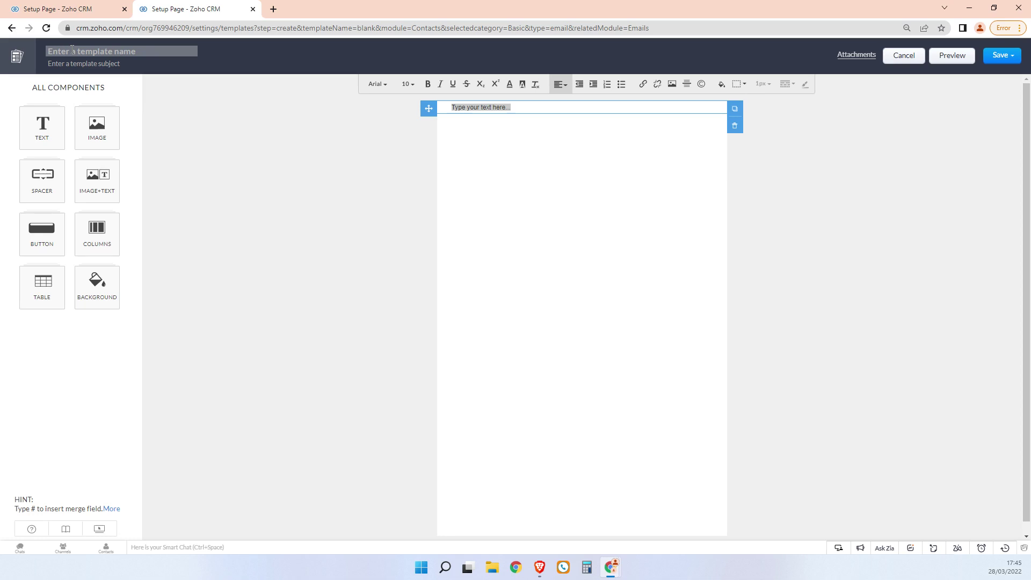
type("Email Follow-up Auto")
key("Tab")
type("Just f")
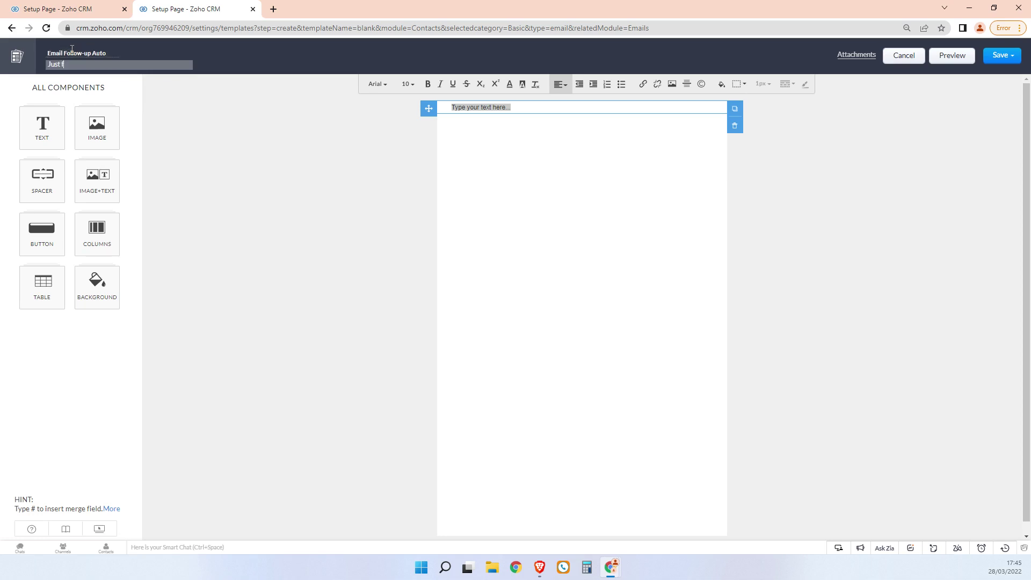
type("ollowing up on my prevoiious email")
Write a body greeting #First Name, mentioning the 30-day-old email, signed off with the sender's name, and save it
left_click(576, 115)
left_click(571, 107)
type("Hi #")
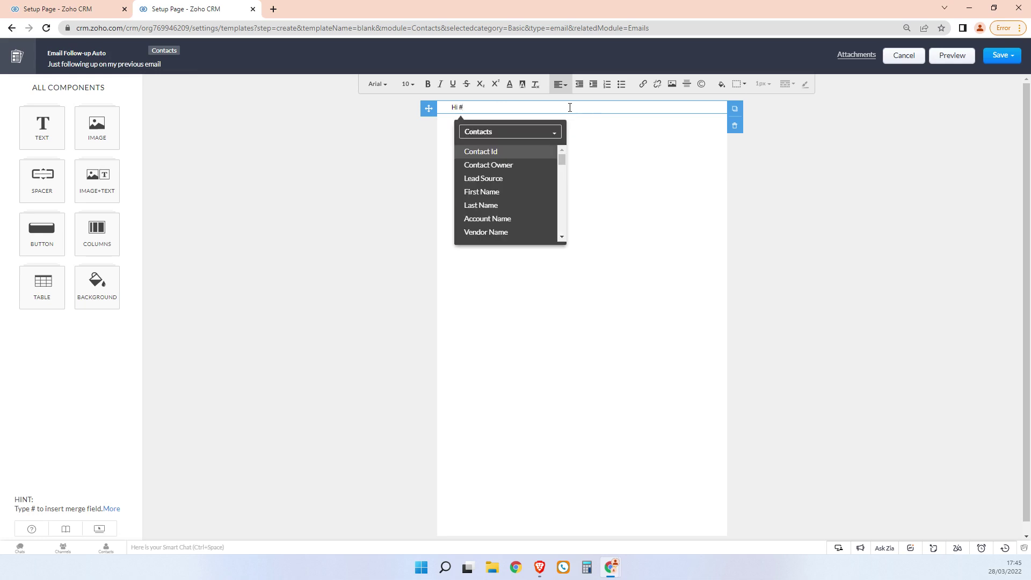
left_click(524, 192)
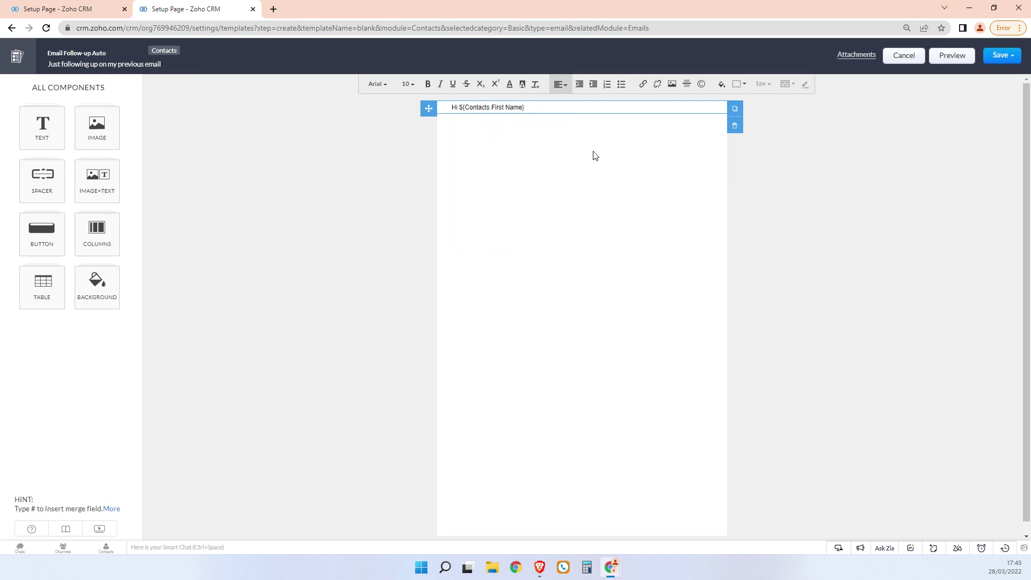
type(",")
key("Return")
type("Just following up on the email")
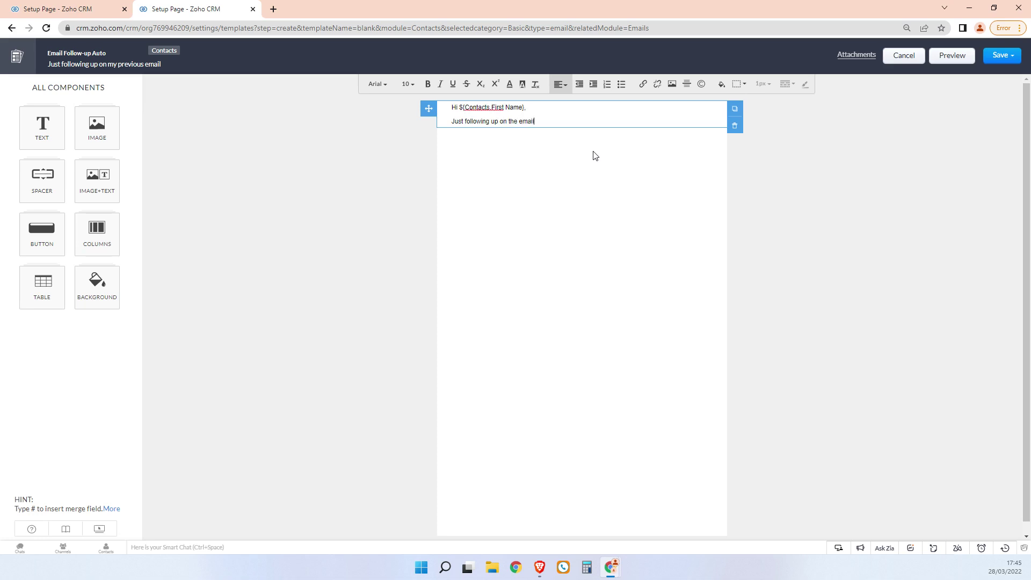
type(" I sent you 30 days ago.")
key("Return")
type("Please let me know i")
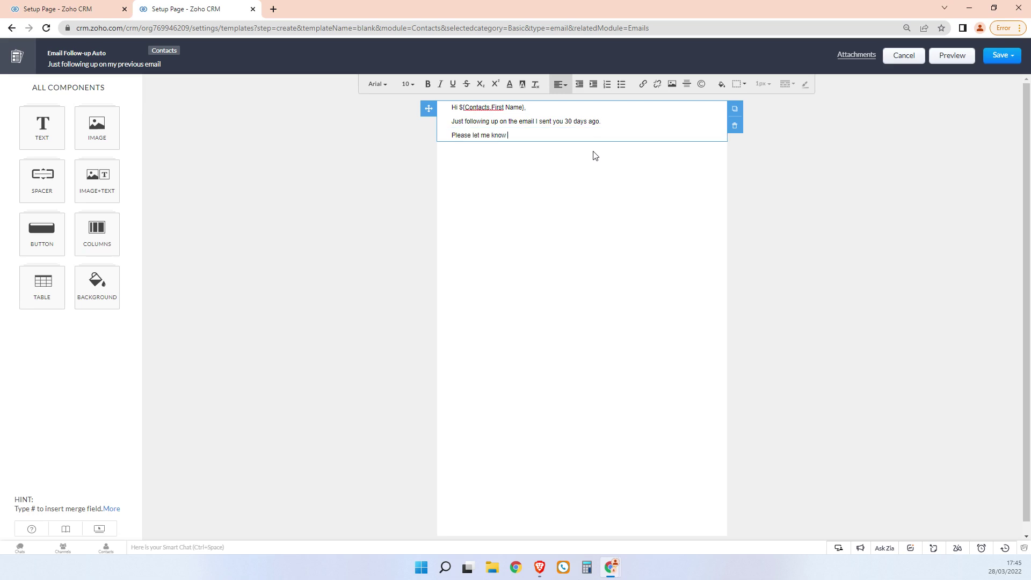
type("f you are interested,")
key("Return")
key("BackSpace")
key("BackSpace")
type(".")
key("Return")
type("Thank you.")
key("Return")
type("Gregory")
left_click(1001, 55)
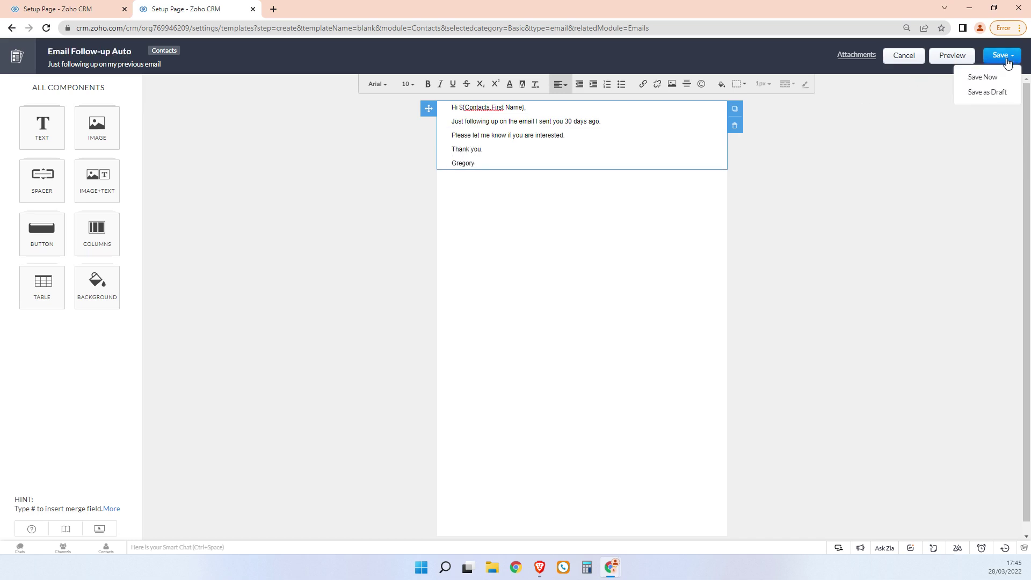
left_click(997, 78)
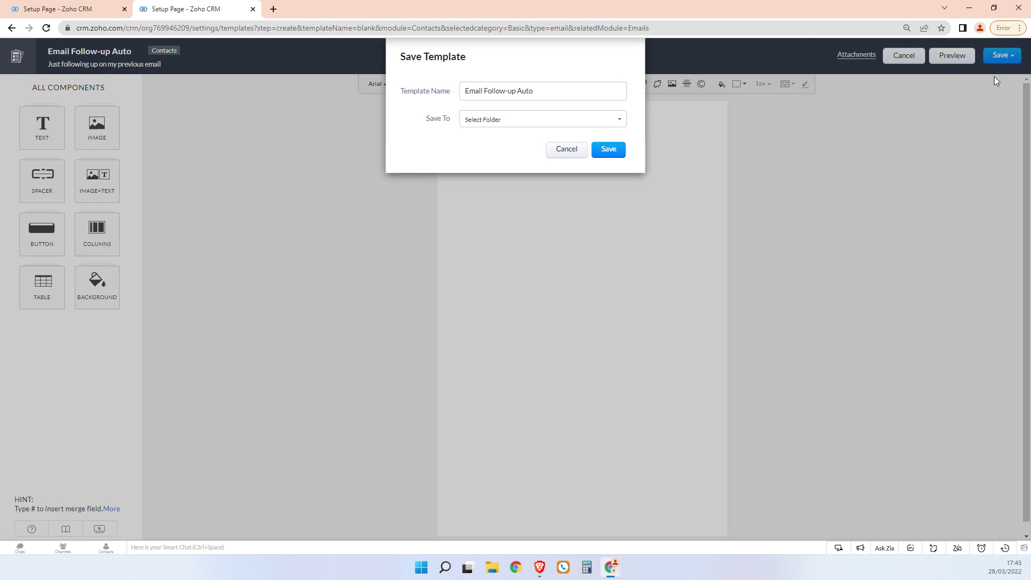
Save the template to Public Email Templates and select Email Follow-up Auto for the notification
left_click(596, 120)
left_click(576, 148)
left_click(604, 151)
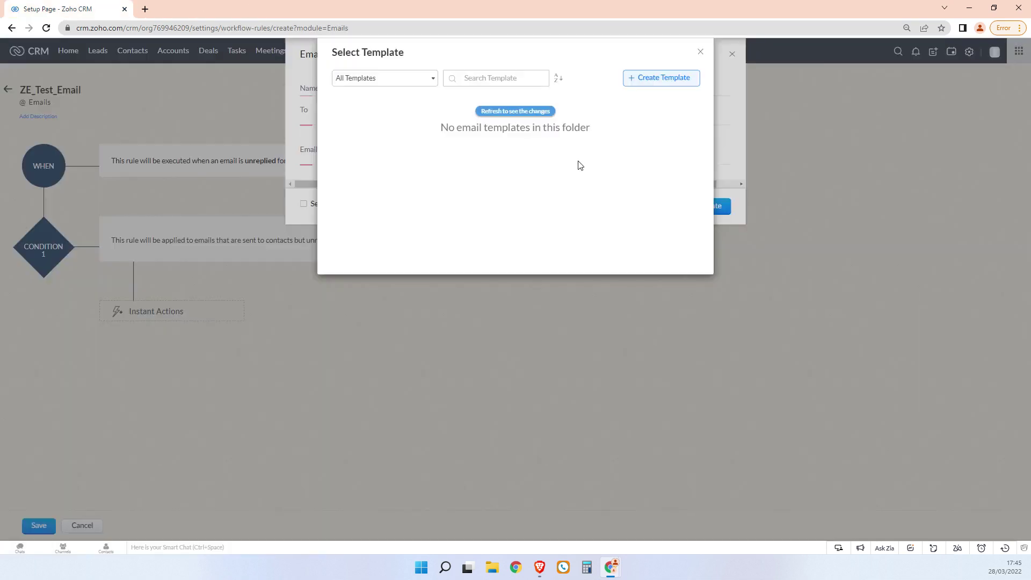
left_click(533, 111)
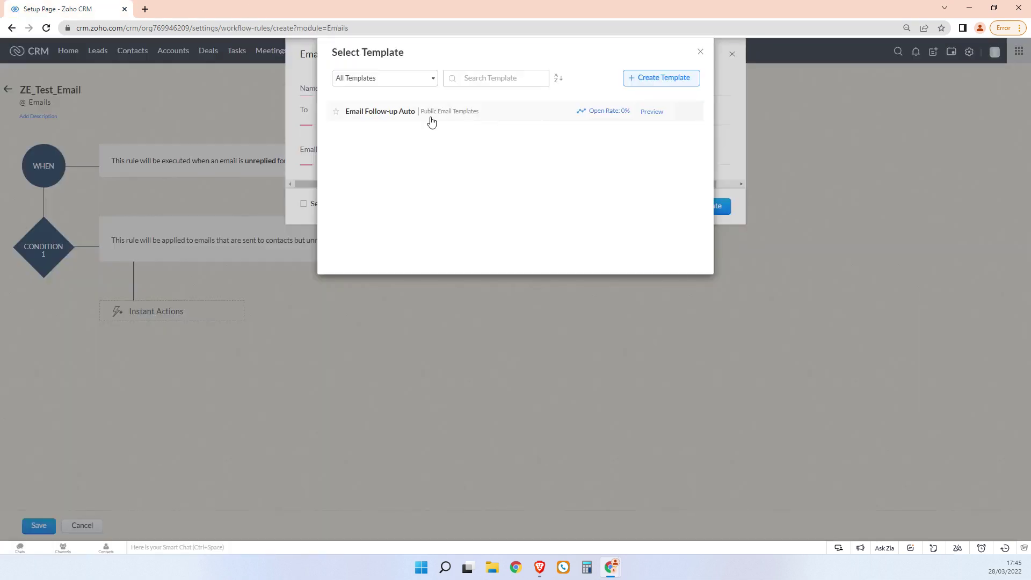
left_click(396, 111)
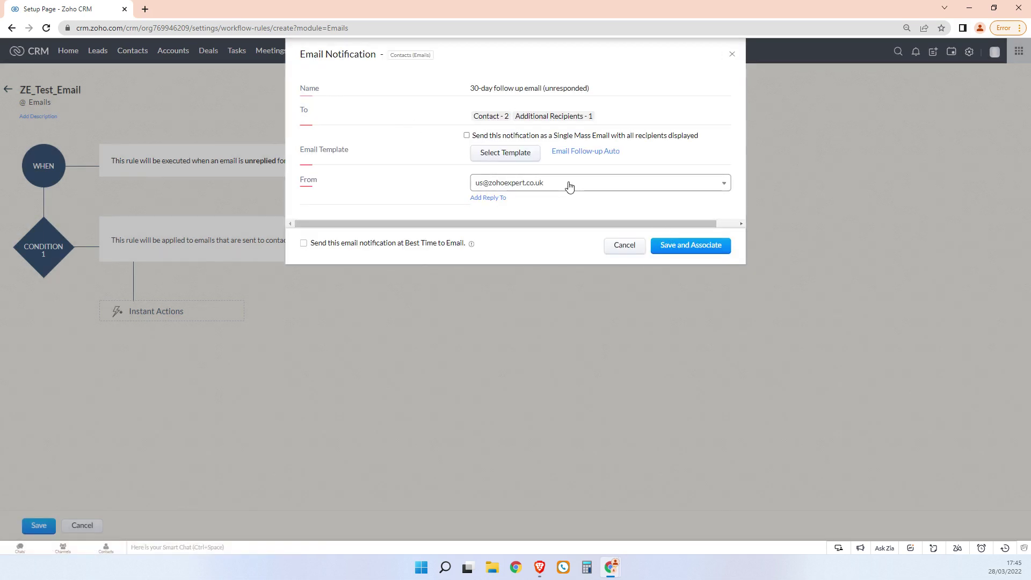
Rename the notification to '30-day follow up email - unresponded' and add it as an instant action
left_click(692, 251)
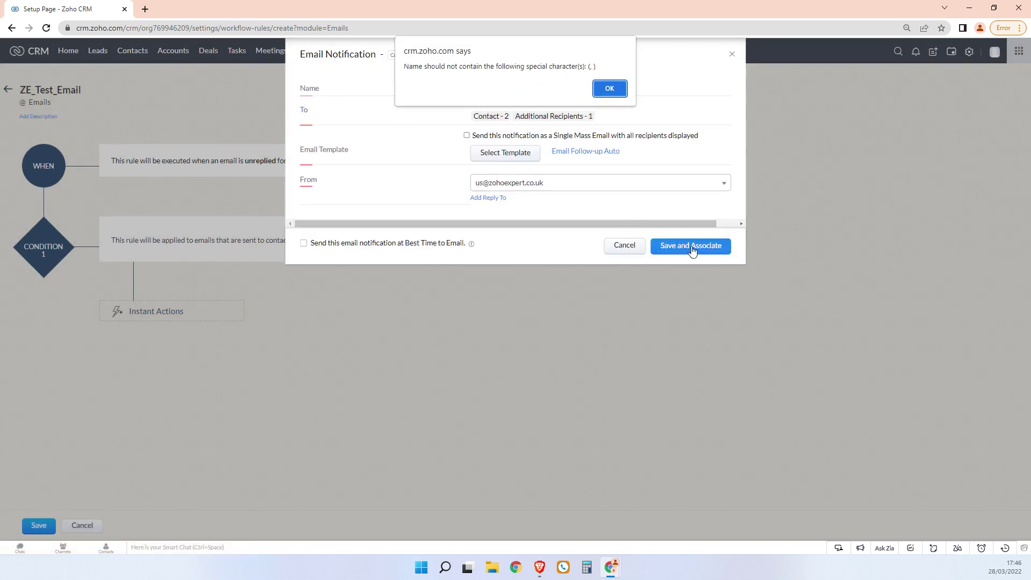
left_click(609, 88)
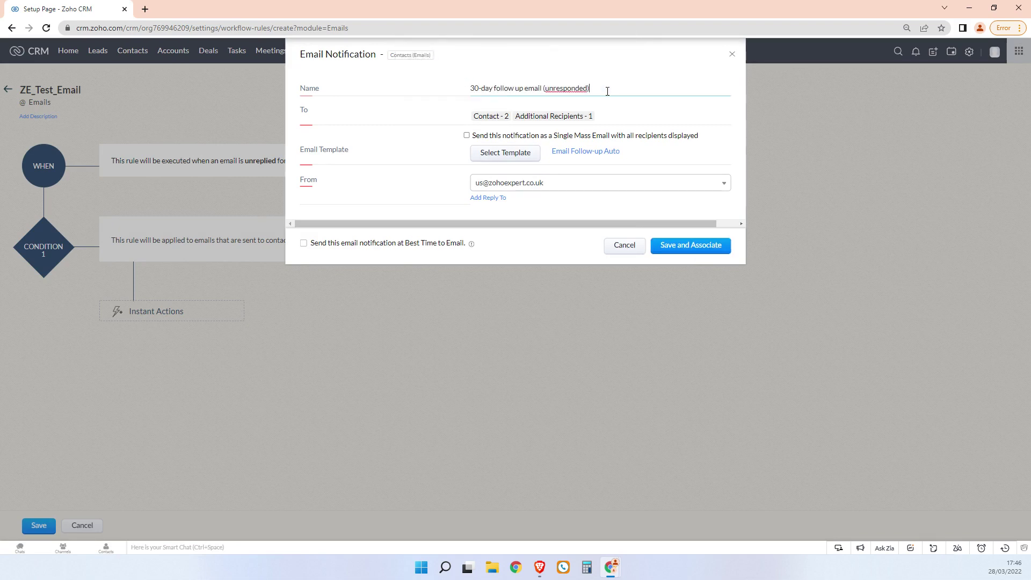
left_click(601, 87)
key("BackSpace")
key("ctrl+Left")
key("BackSpace")
type("-")
left_click(692, 246)
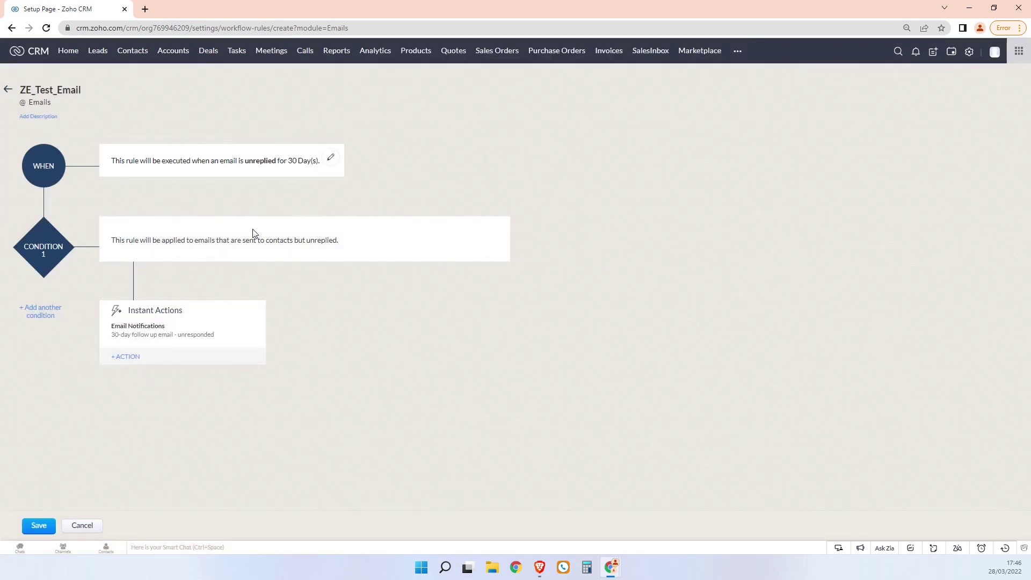
left_click(49, 528)
Save the ZE_Test_Email rule so it appears enabled in the Workflow Rules list
left_click(38, 526)
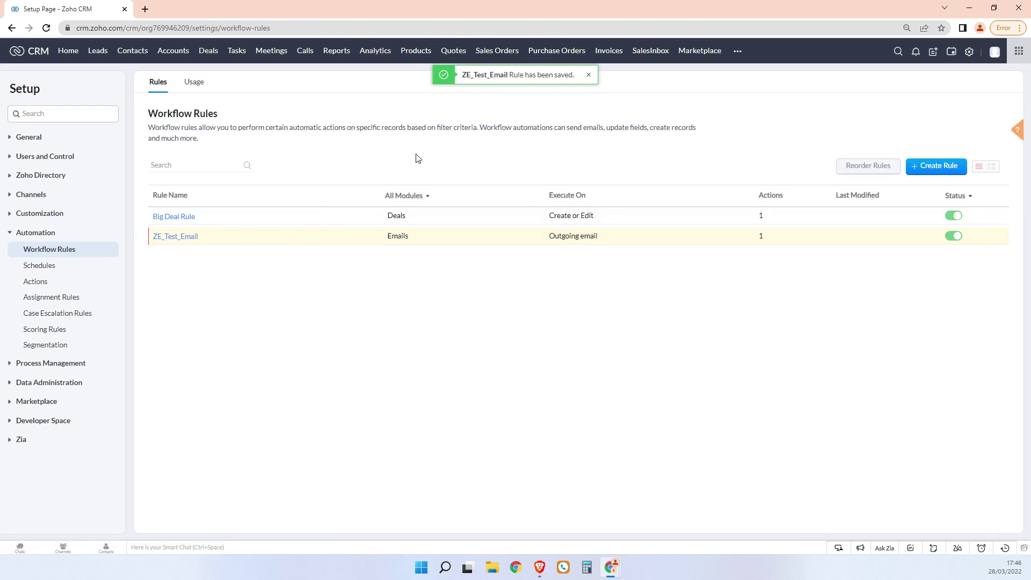